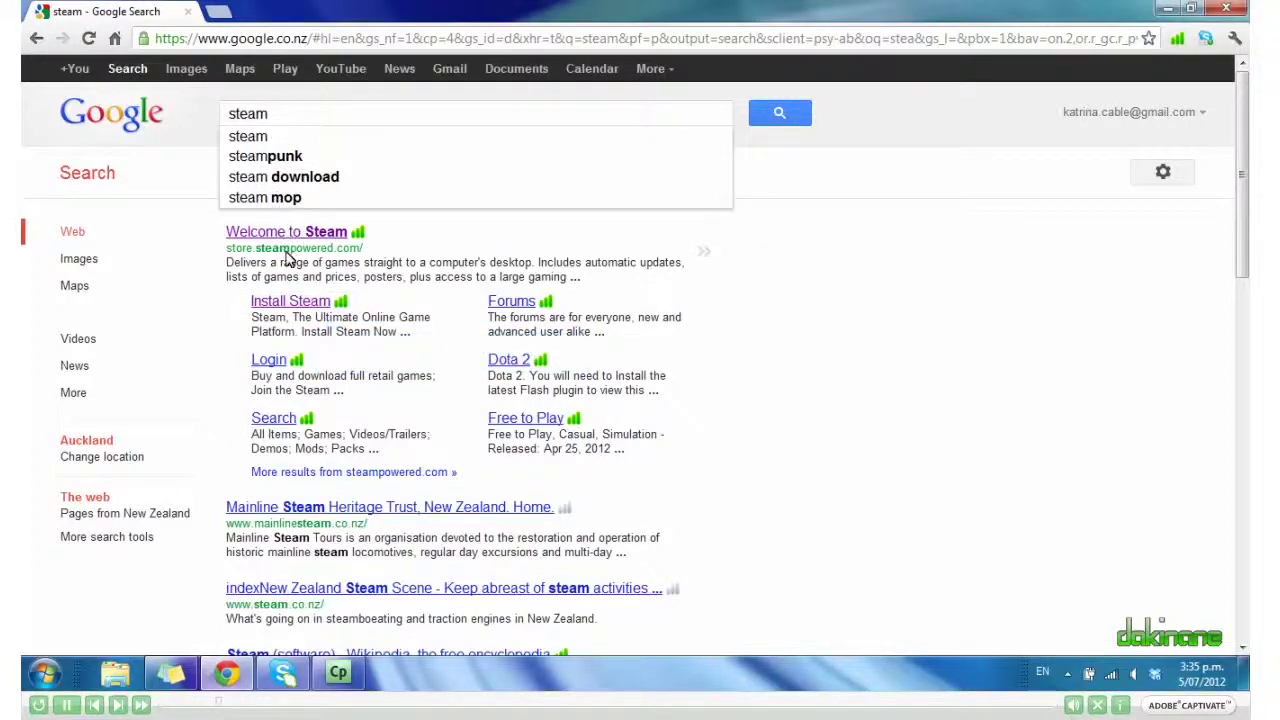
- From the official Steam site, download the Steam installer and launch SteamInstall (2).msi
click(288, 301)
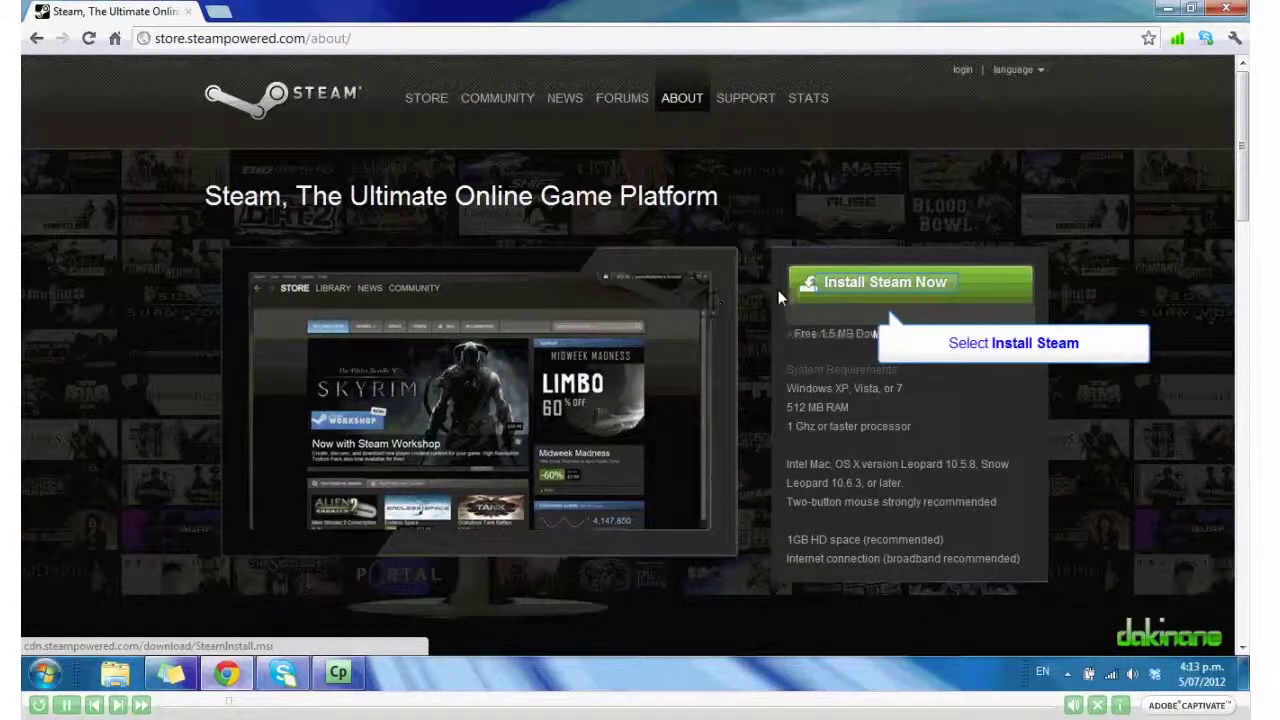
click(811, 281)
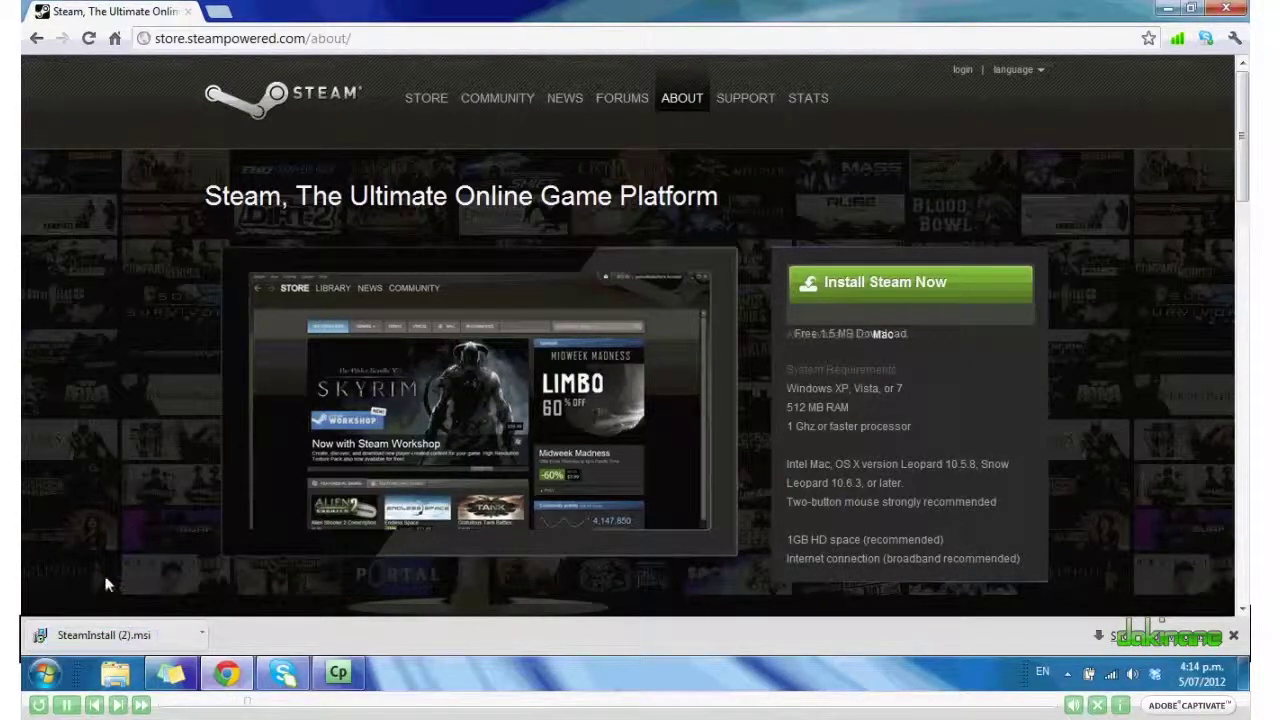
click(102, 636)
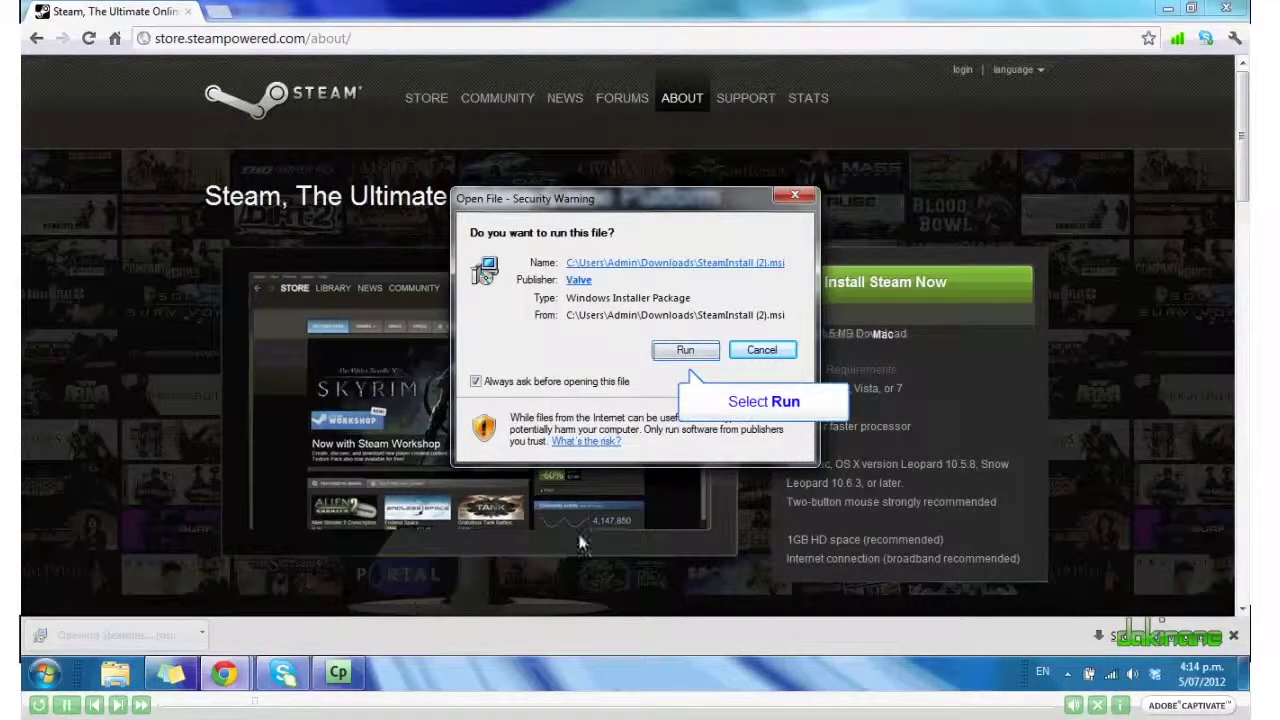
- Run the Steam installer, accept the licence agreement and reach the Connection Speed page
click(684, 351)
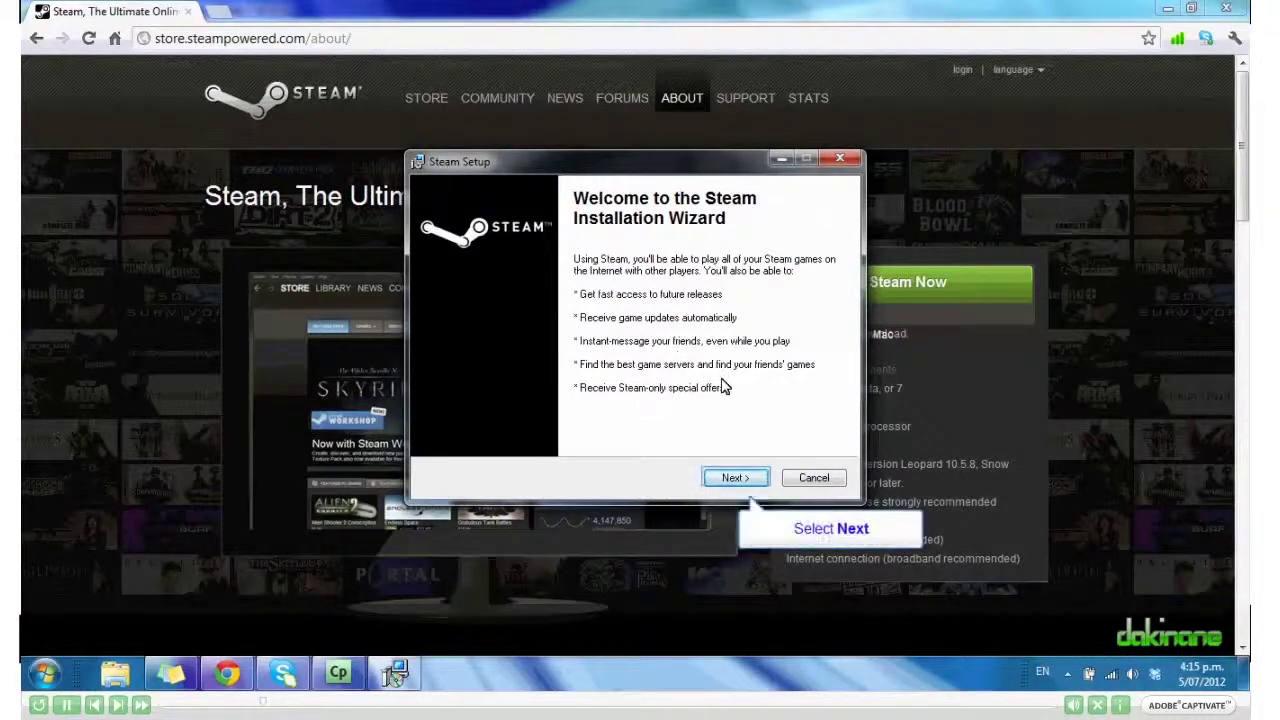
click(737, 478)
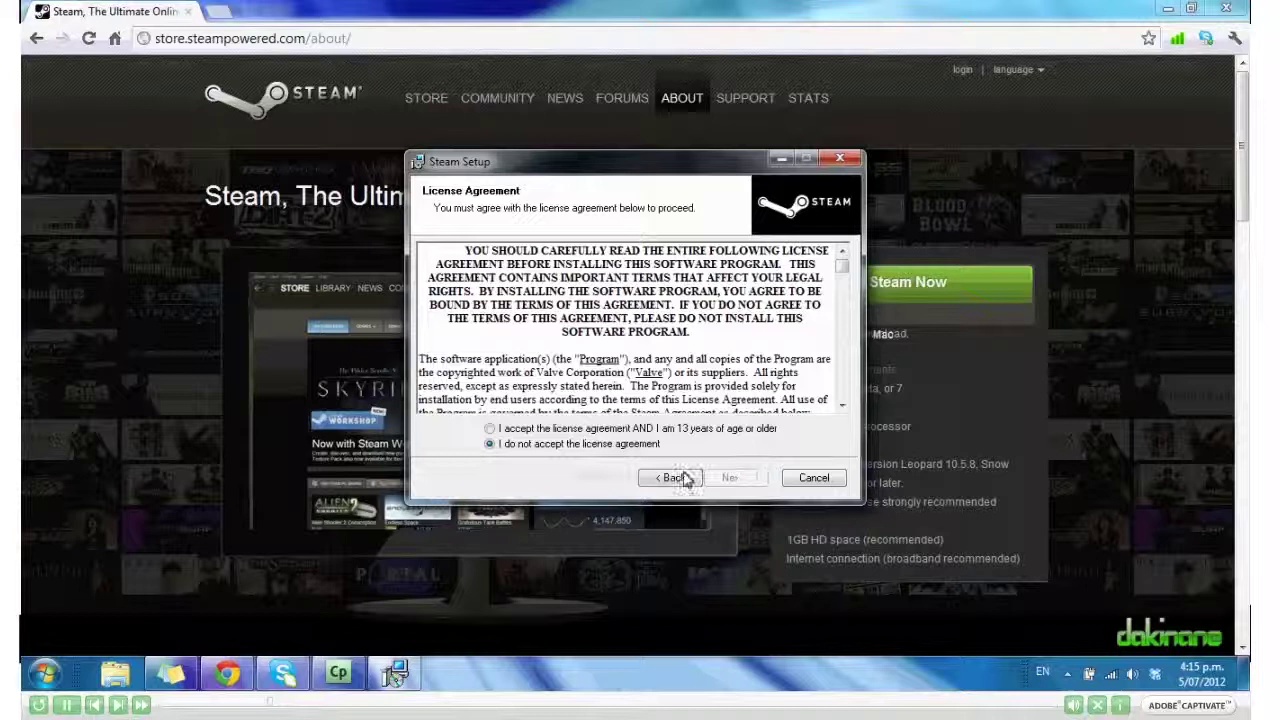
click(489, 429)
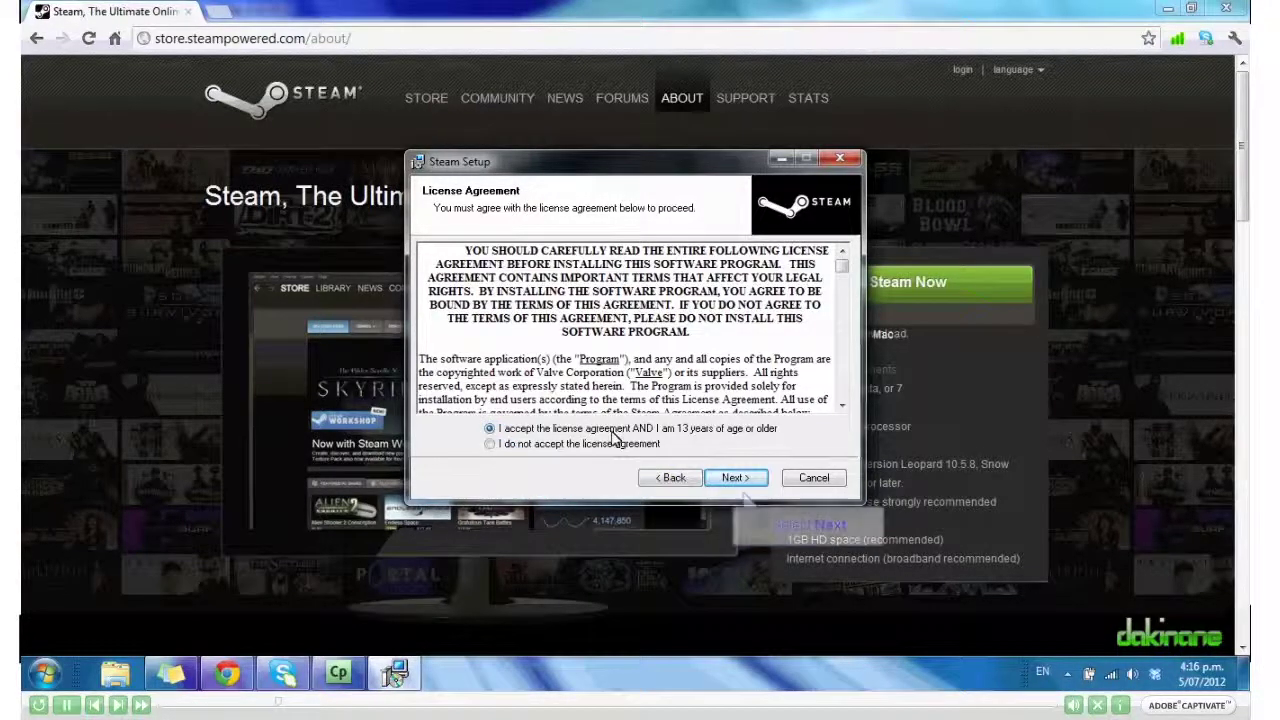
click(736, 478)
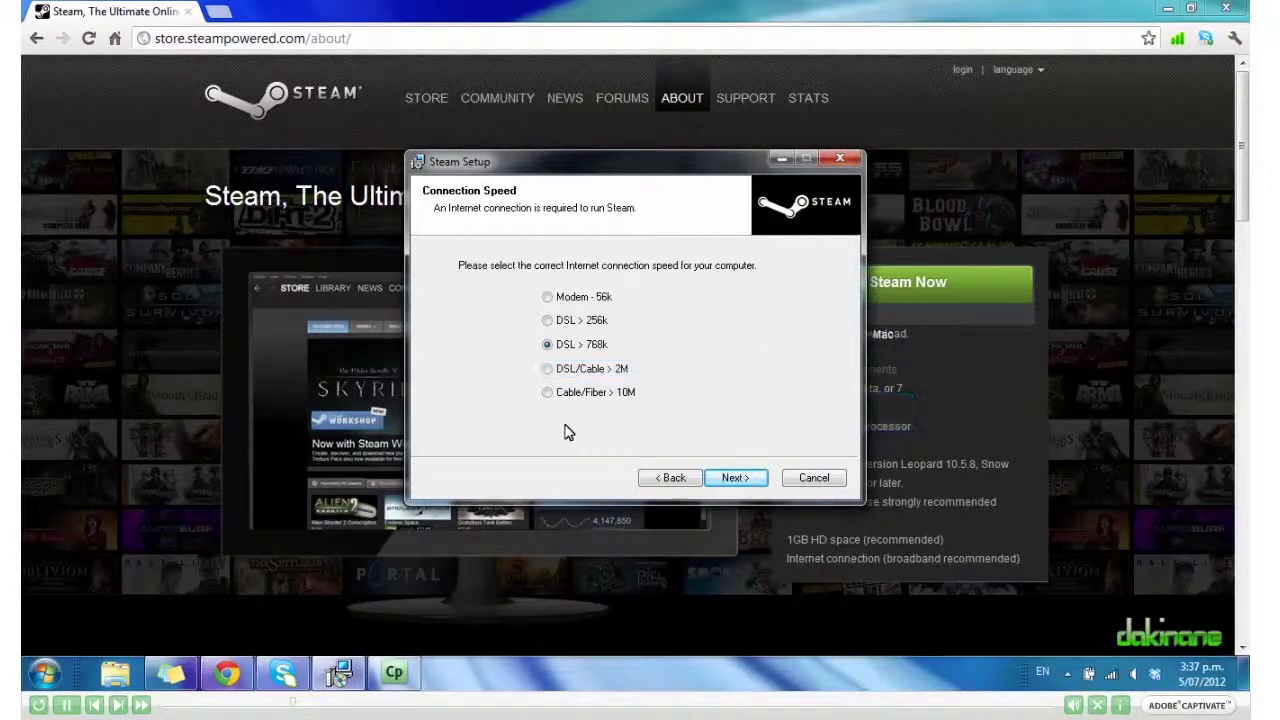
- Choose DSL/Cable > 2M, keep English and C:\Program Files (x86)\Steam\, and install Steam
click(548, 369)
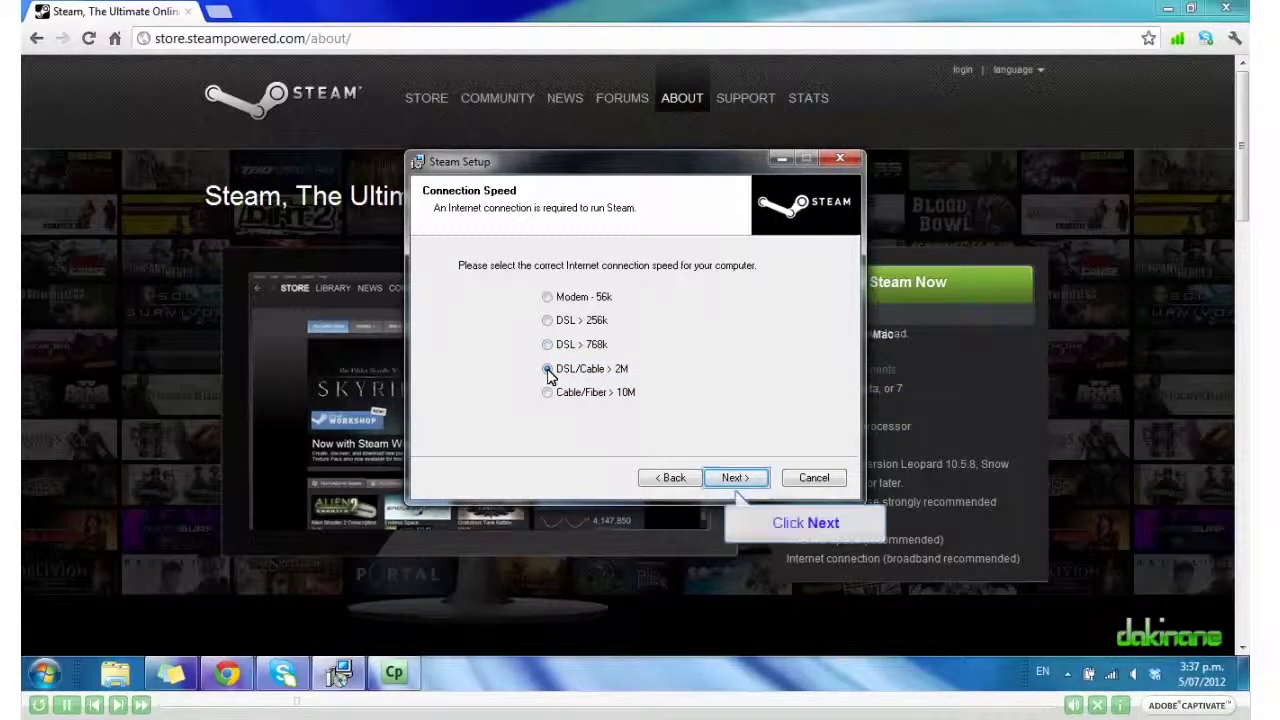
click(737, 480)
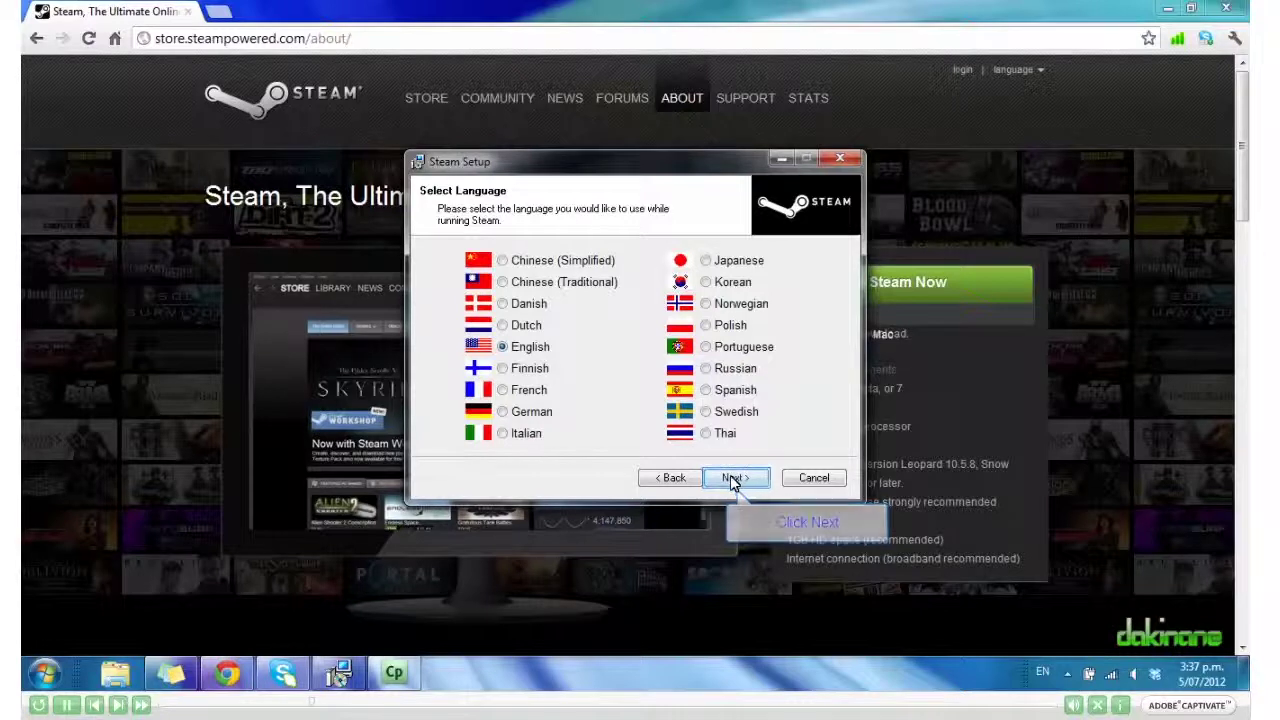
click(733, 479)
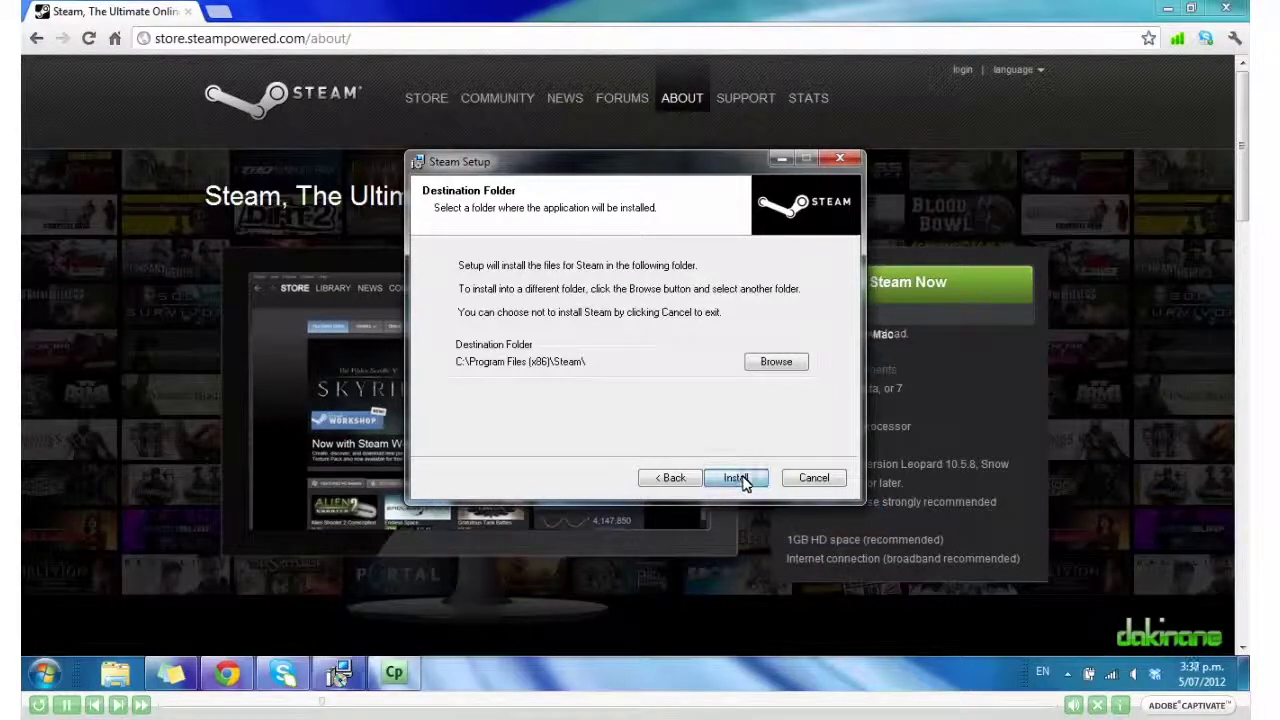
click(738, 479)
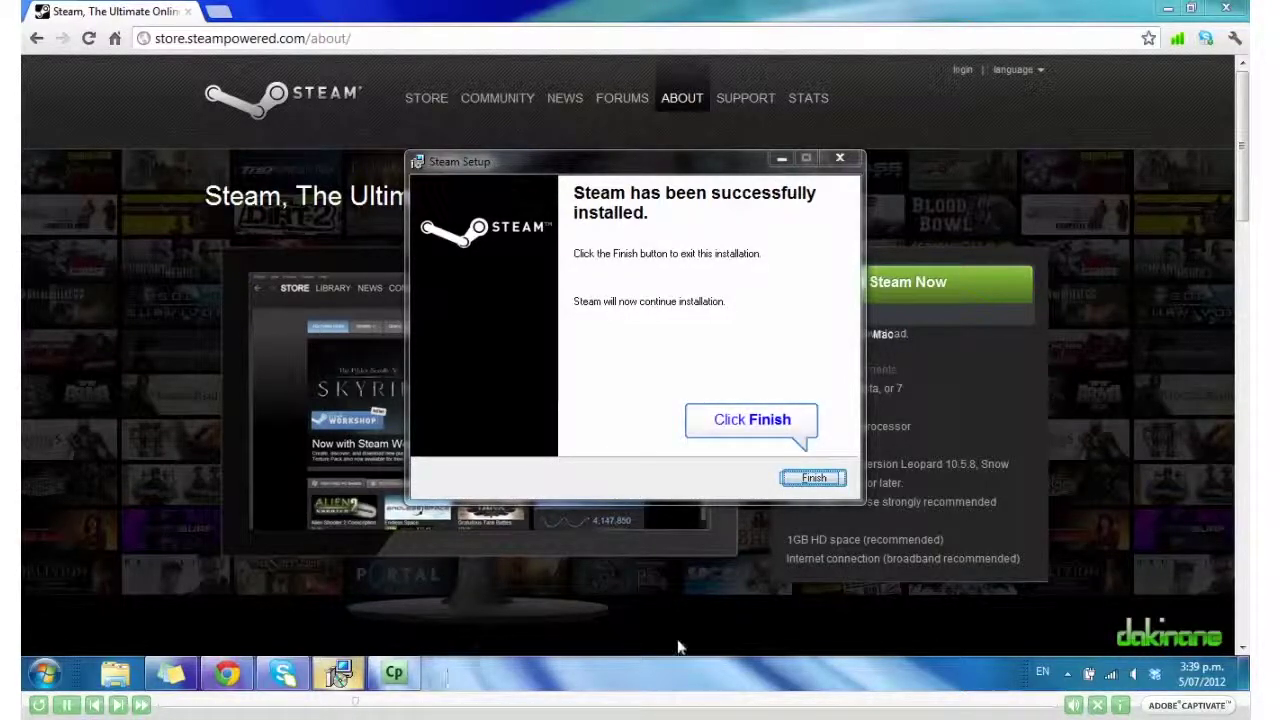
- Finish the installer, let Steam update, and choose to create a new account
click(814, 479)
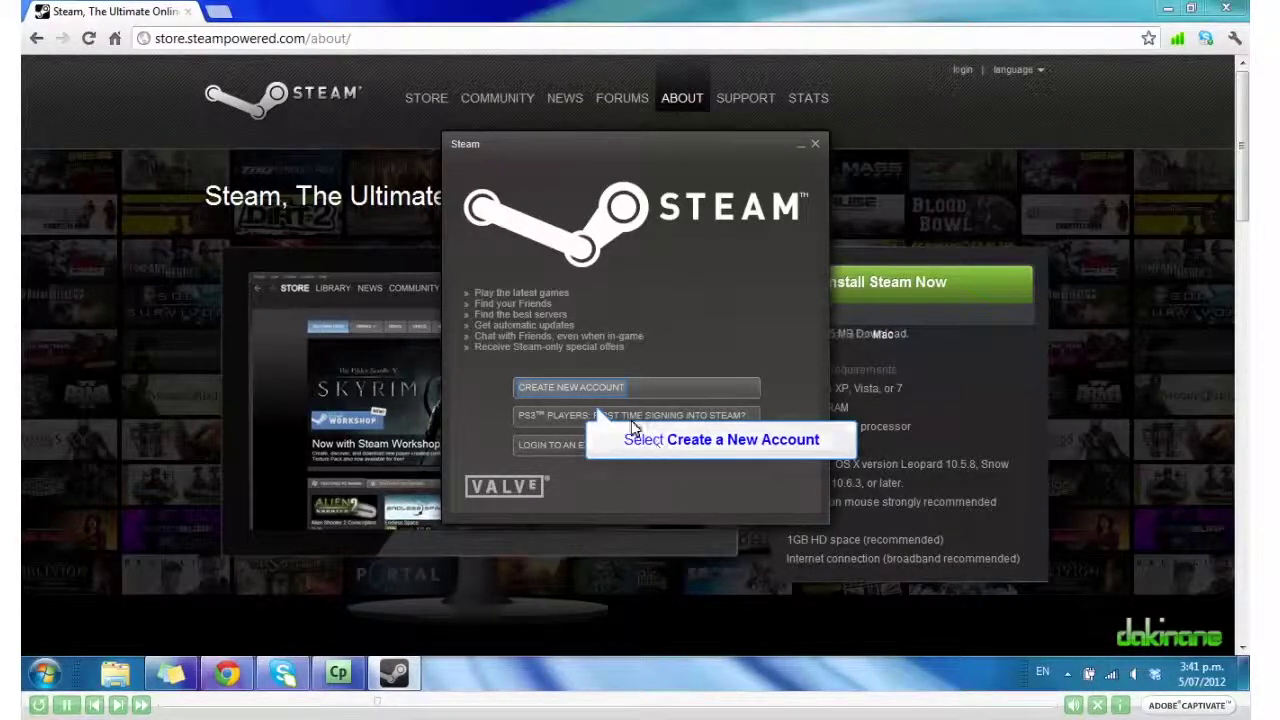
click(622, 388)
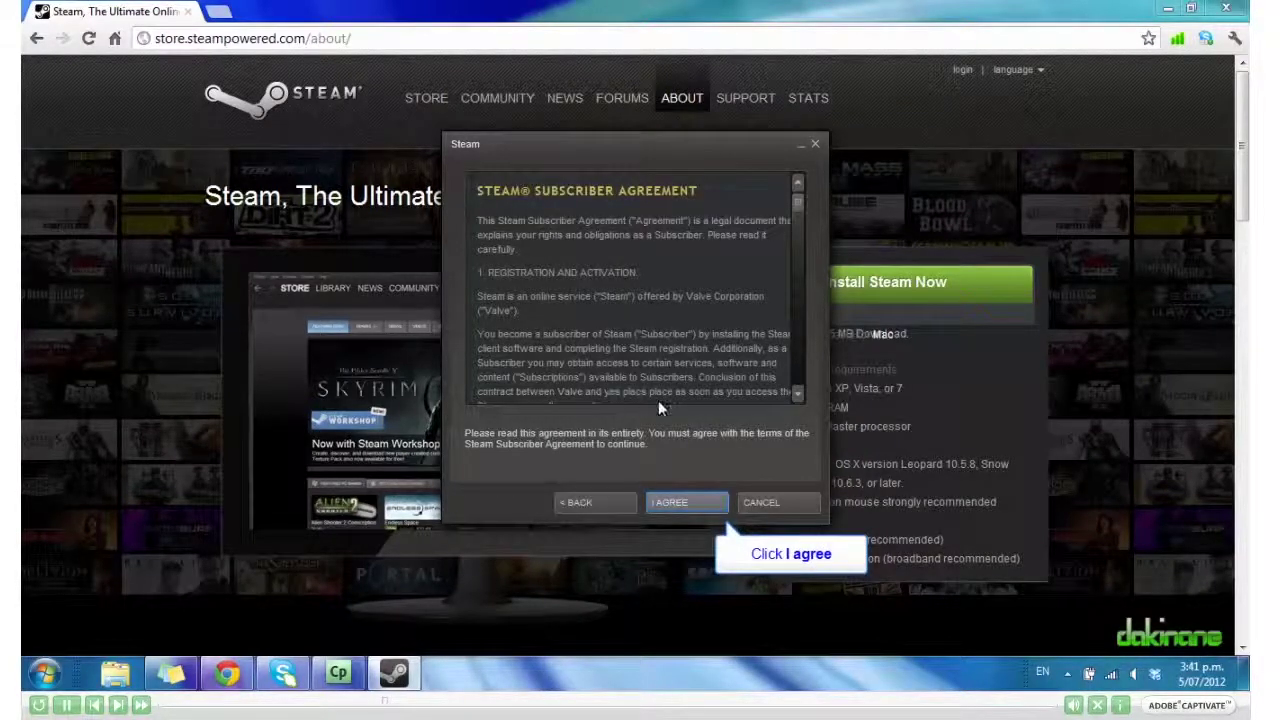
- Agree to the Subscriber Agreement and enter the new account name, fixing its last digit
click(686, 505)
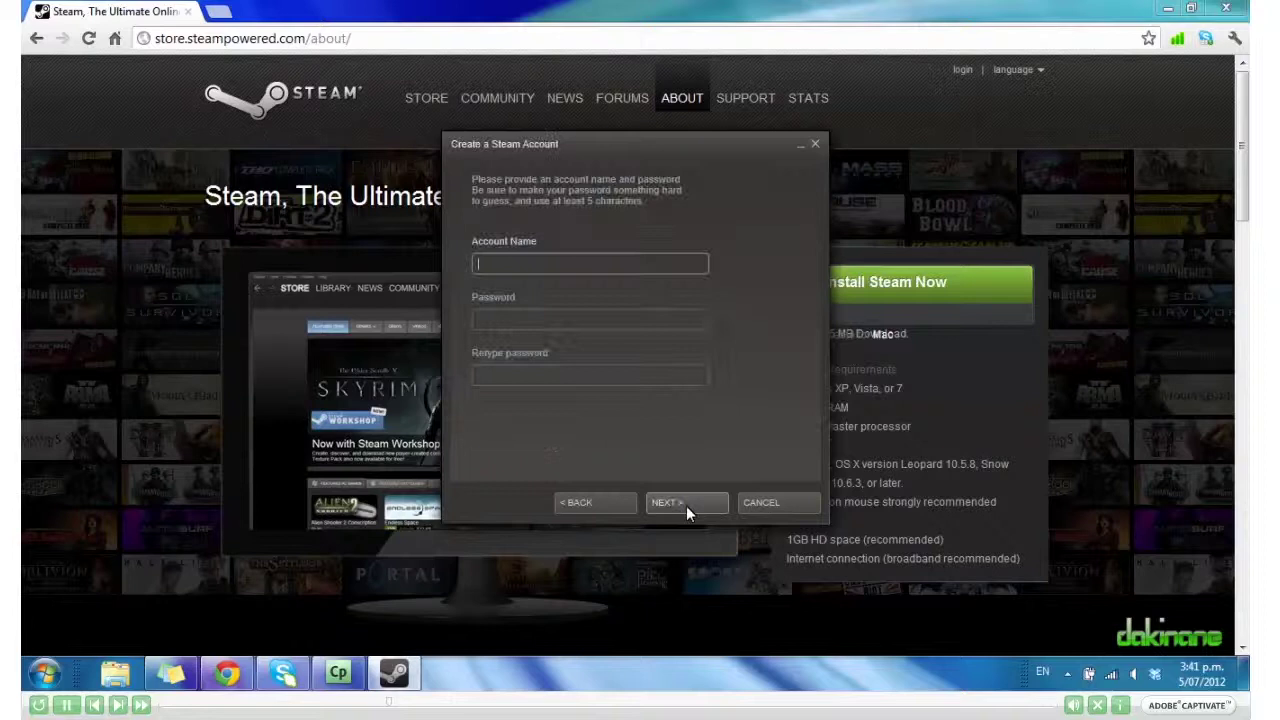
text(roomxyz2013)
key(BackSpace)
text(0)
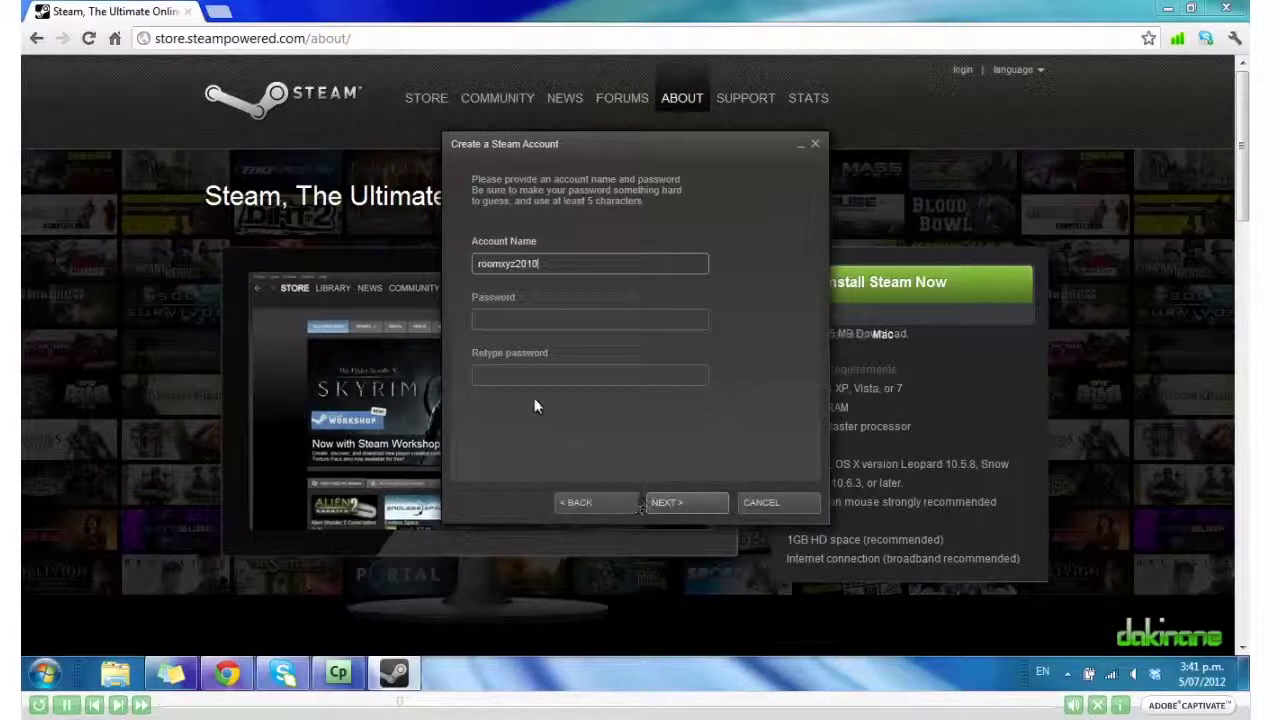
- Enter the account password and retype it in the confirmation field
click(525, 318)
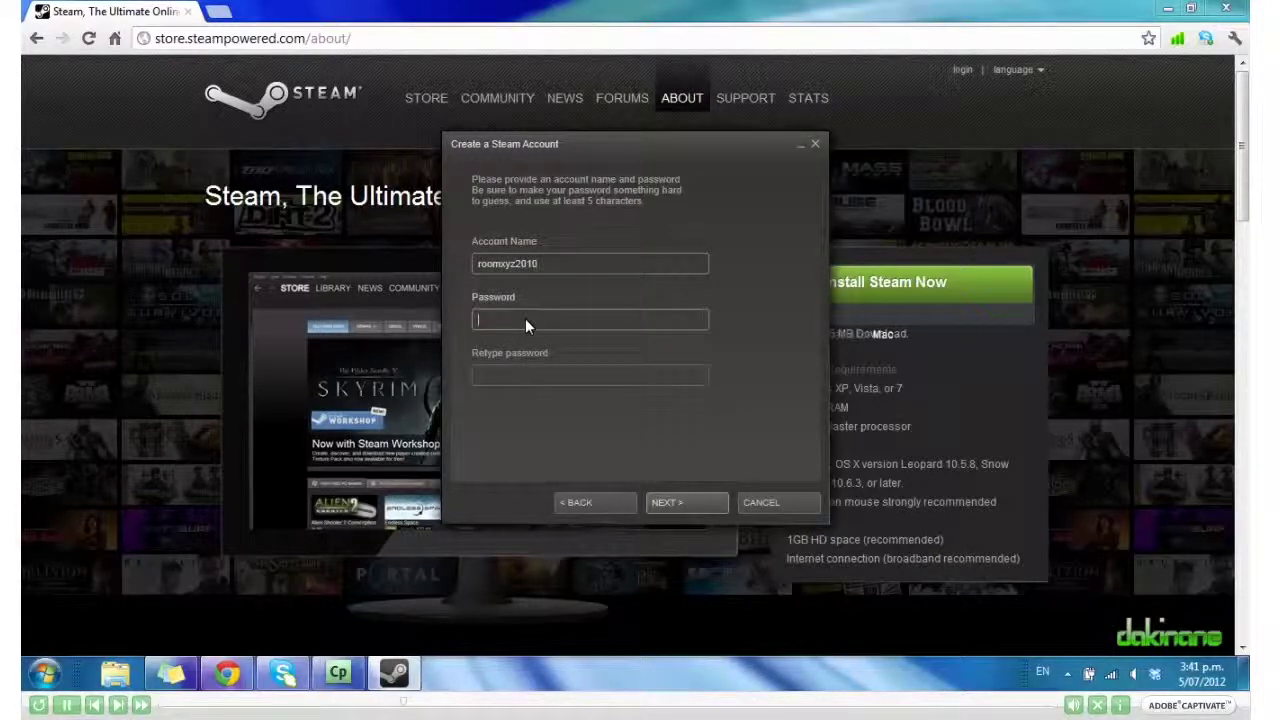
text(*********)
click(491, 376)
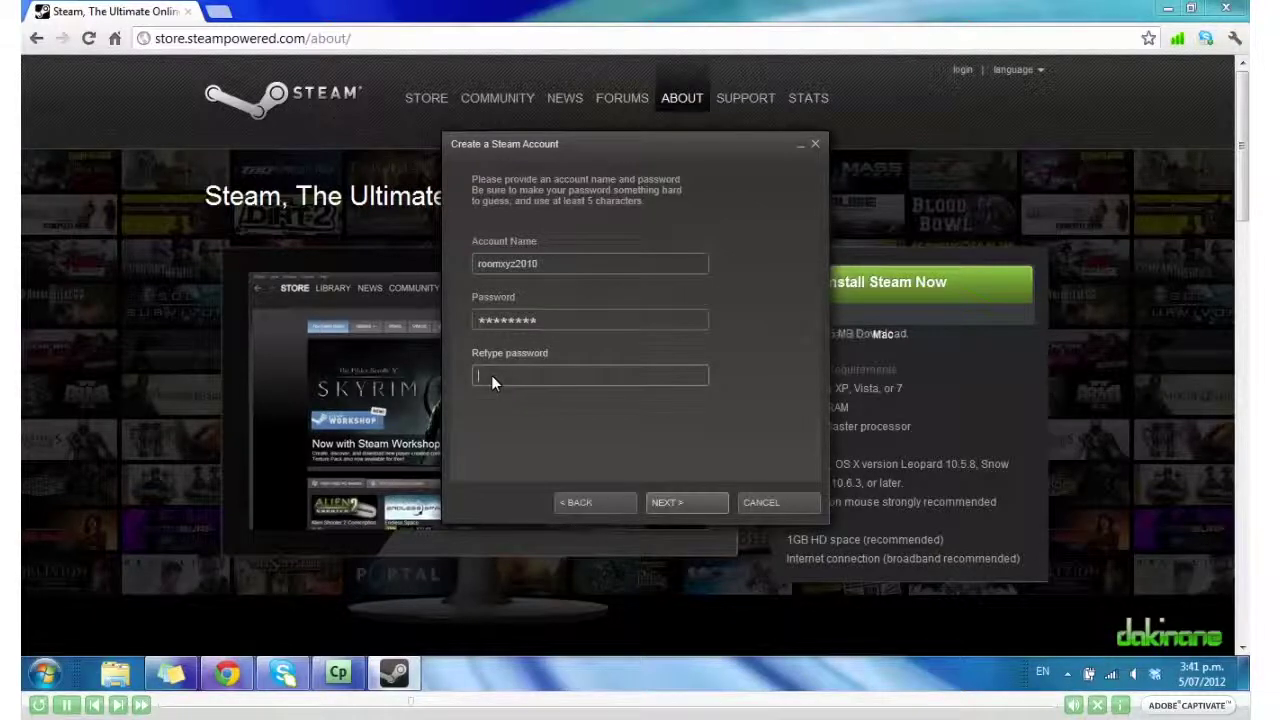
text(*********)
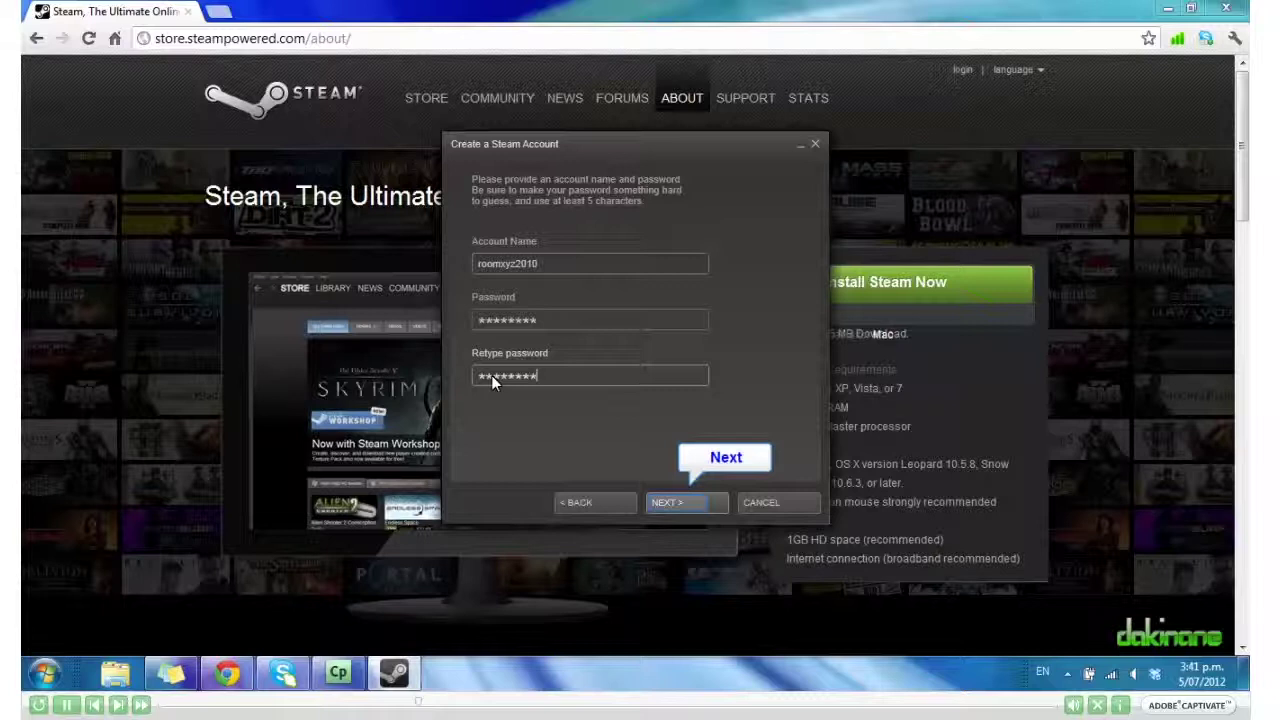
- Enter the contact e-mail address in both e-mail fields and submit them
click(697, 506)
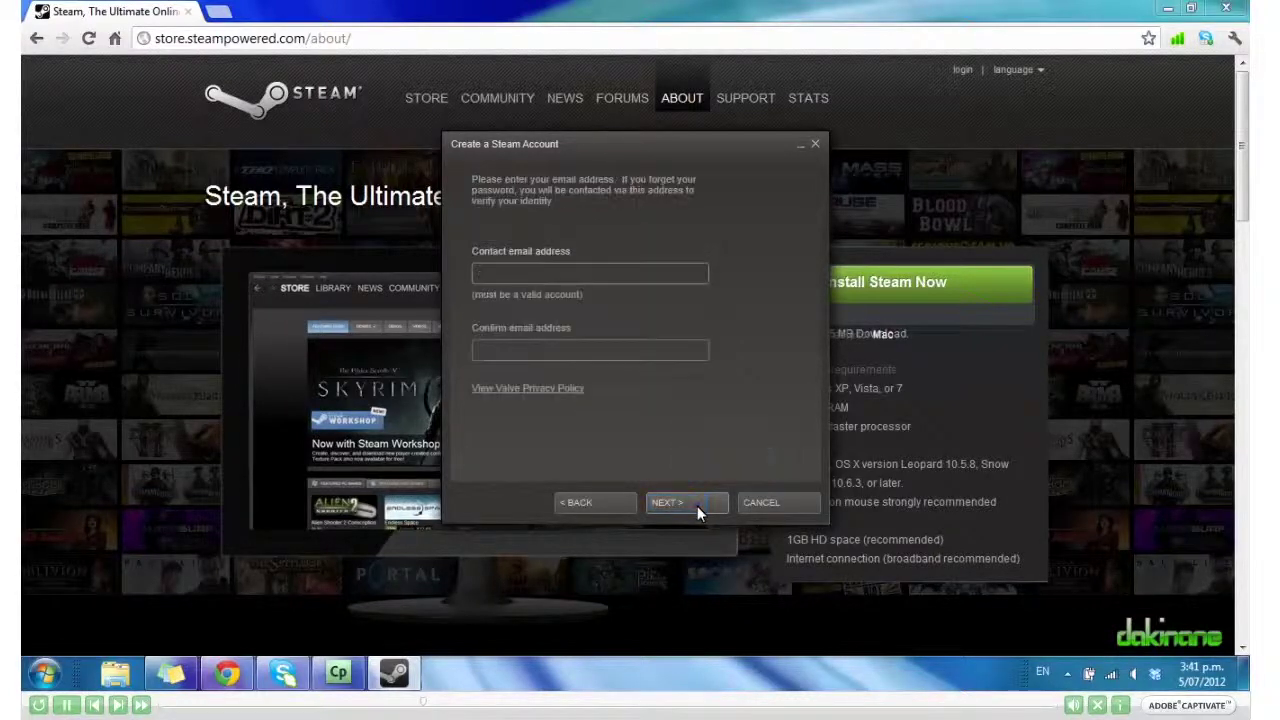
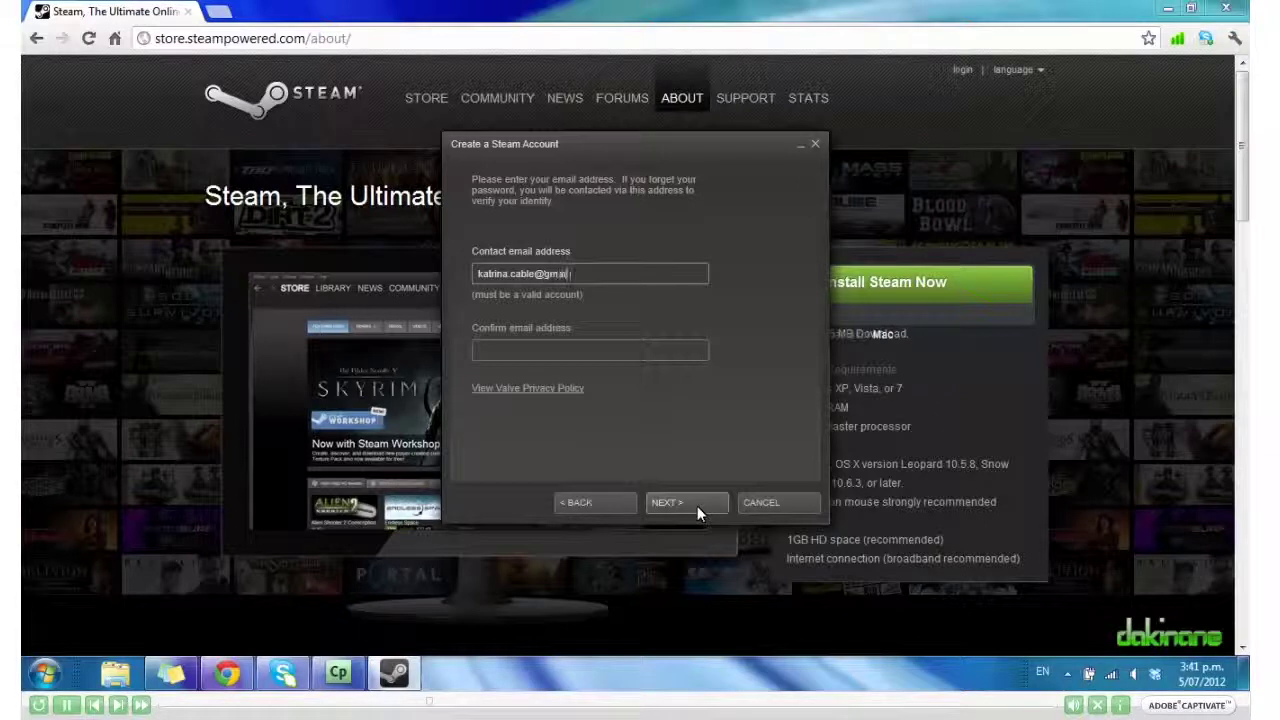
click(493, 352)
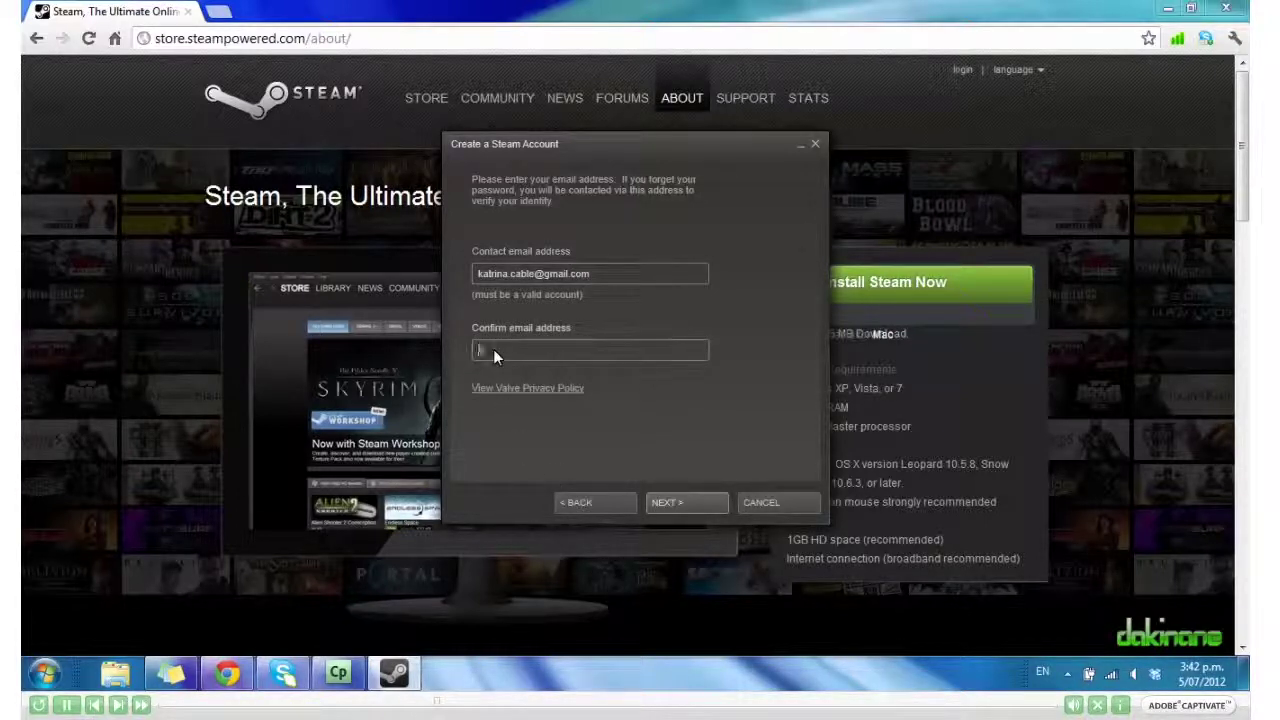
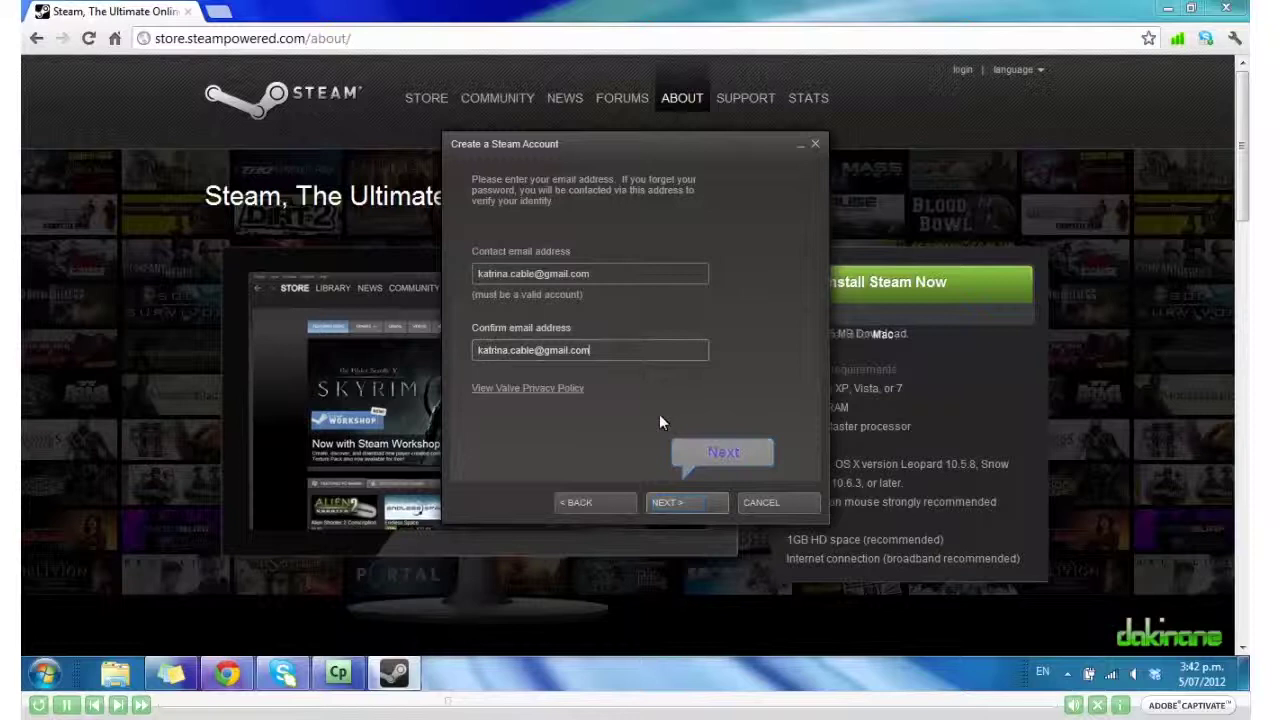
click(682, 502)
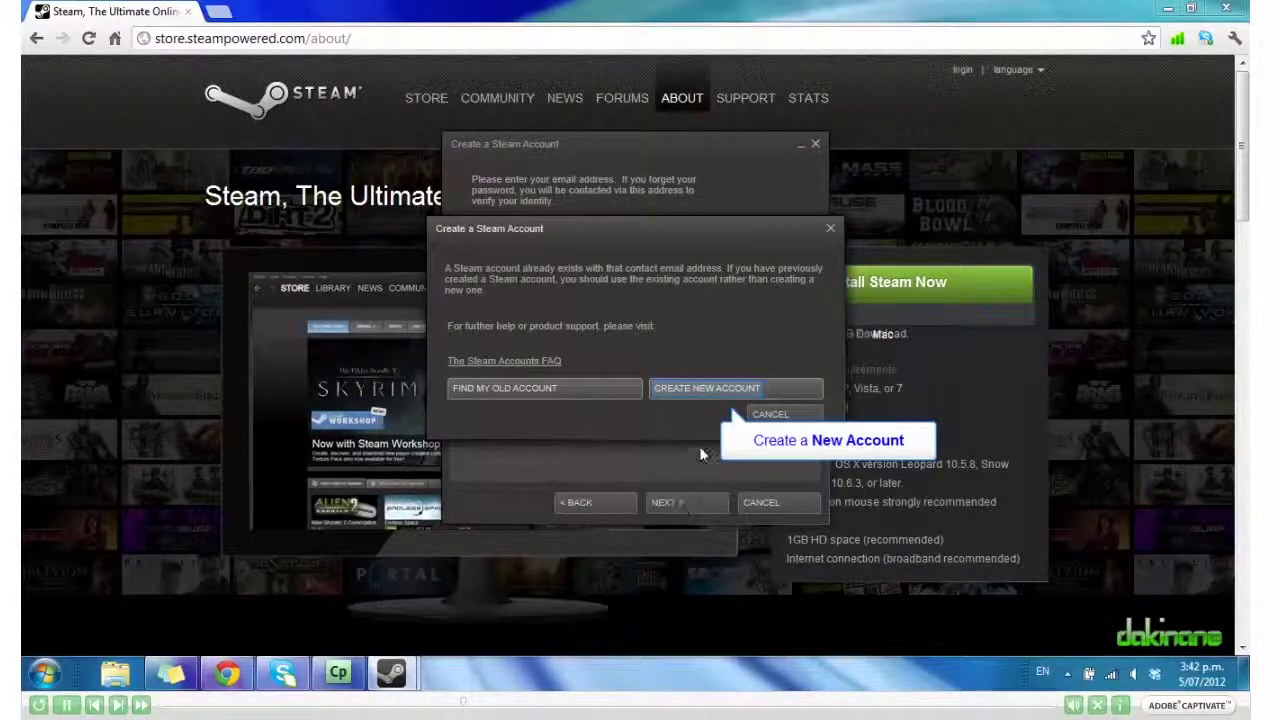
- Create the new account anyway, answering the 'Who was your childhood hero?' secret question
click(702, 388)
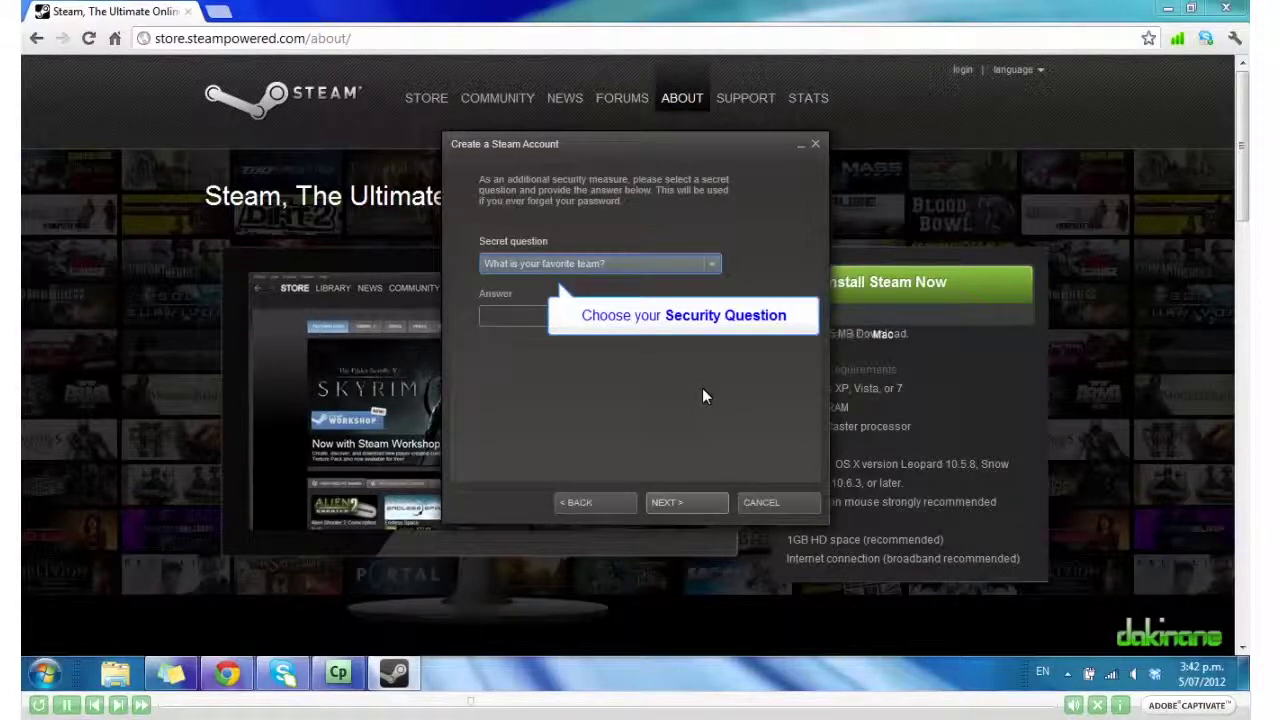
click(624, 262)
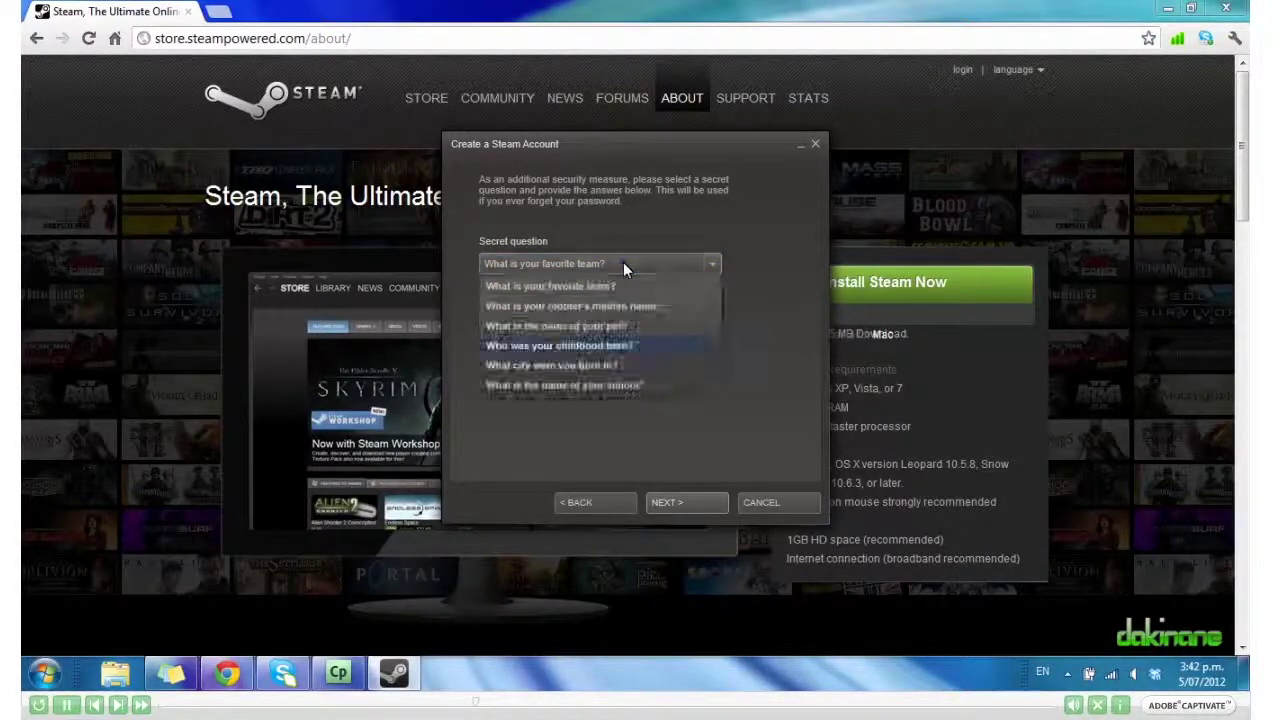
click(612, 345)
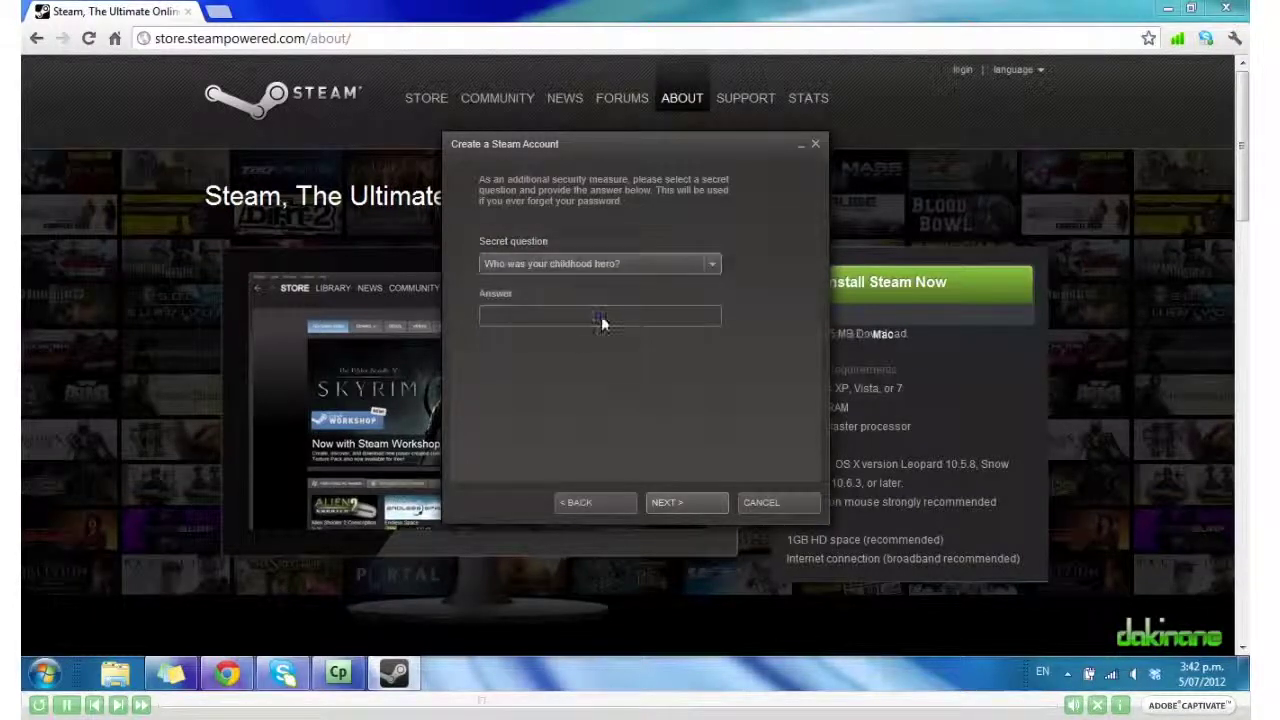
click(601, 316)
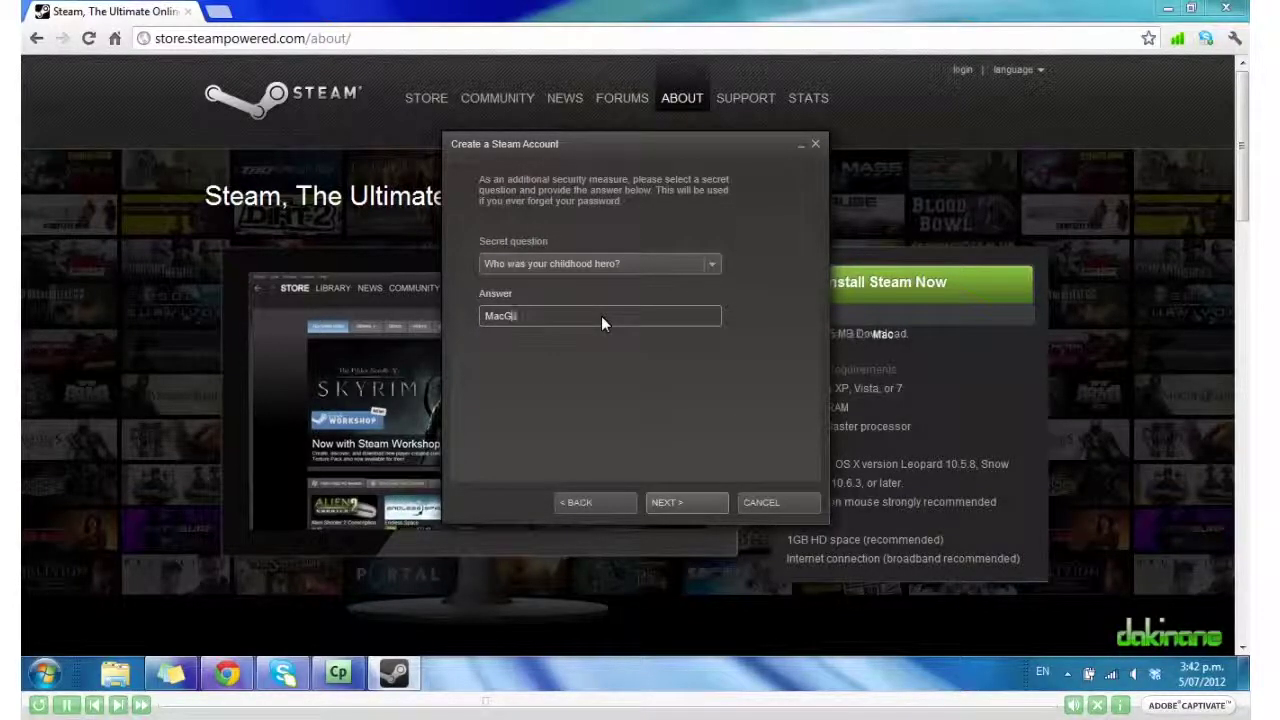
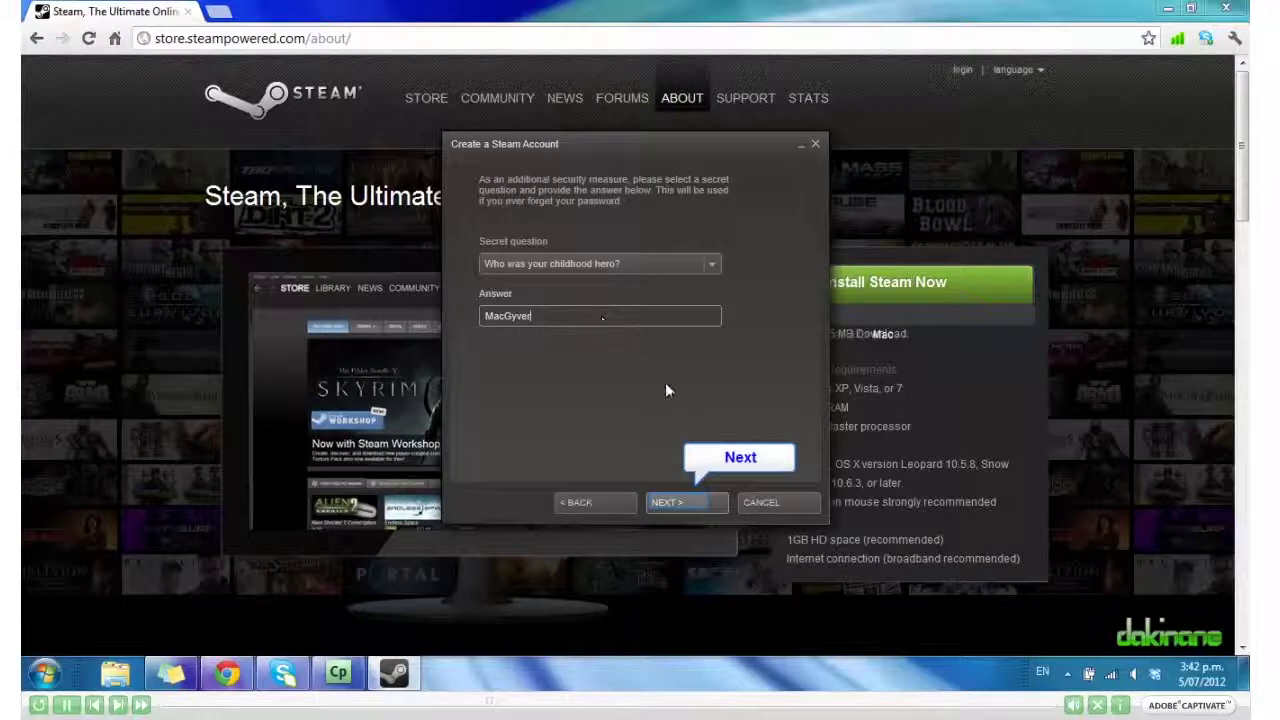
click(679, 503)
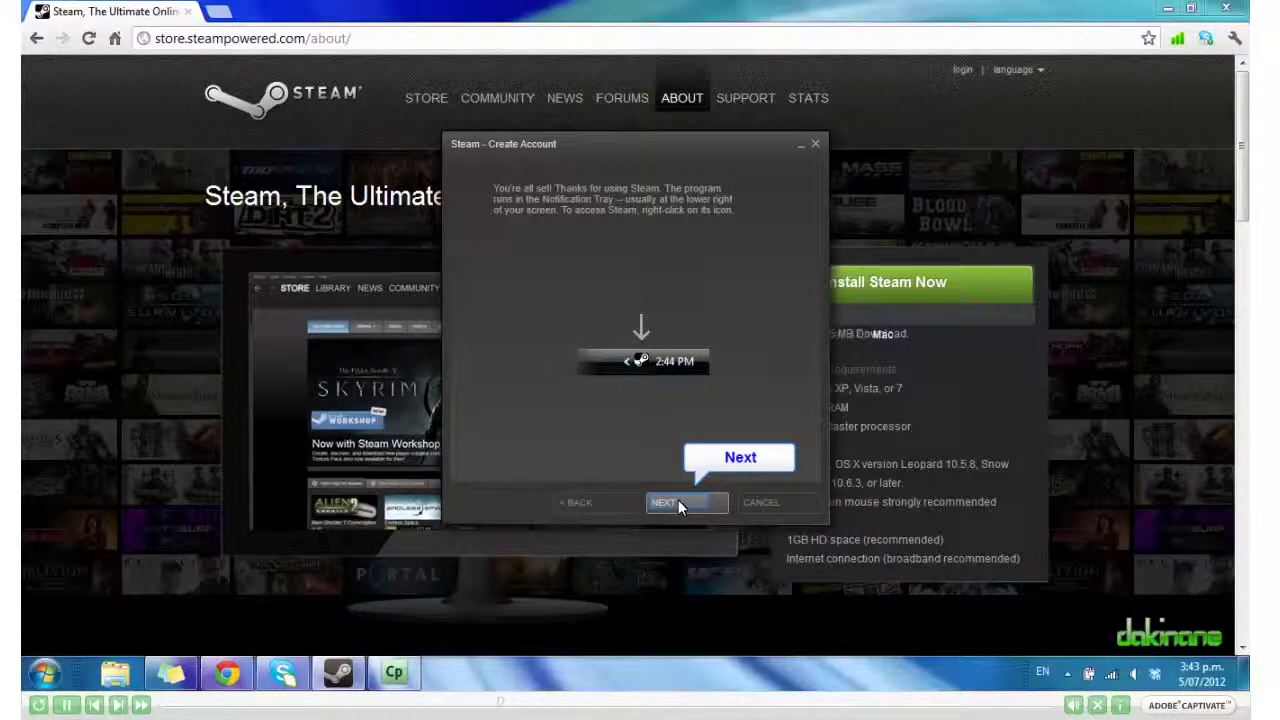
- Close the account wizard and open the Steam client's Store from the tray icon menu
click(679, 503)
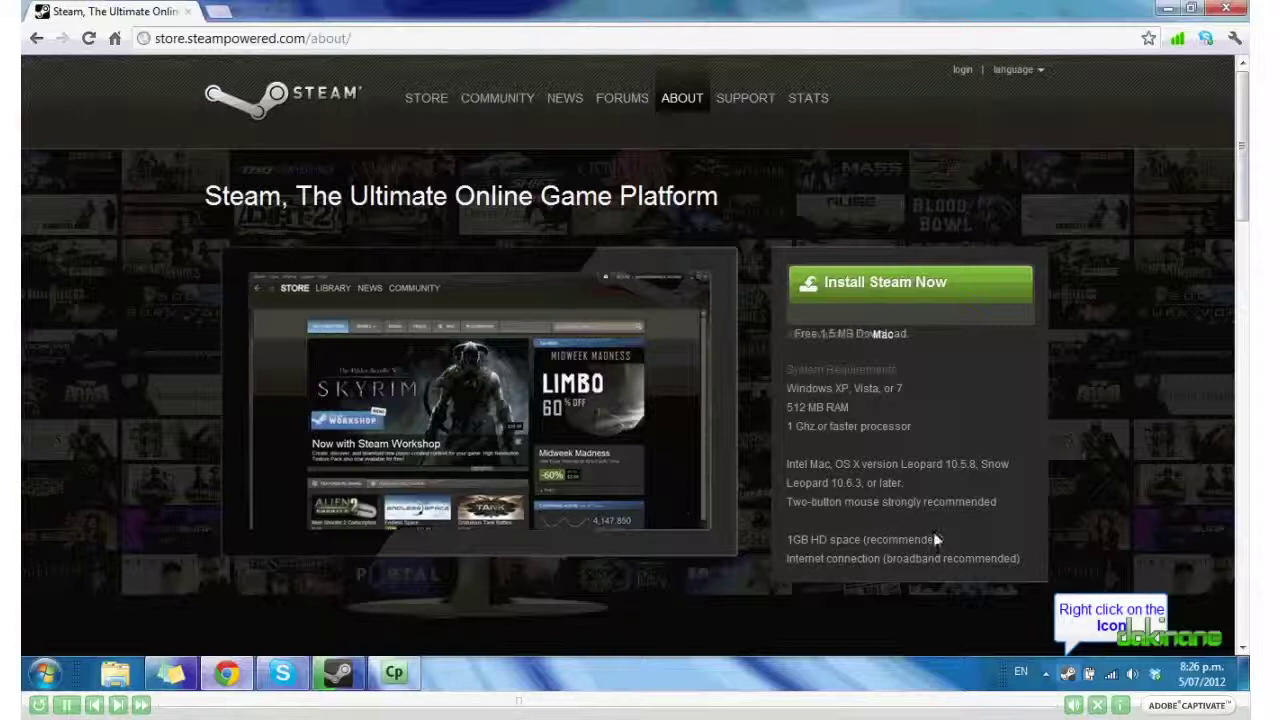
right_click(1067, 673)
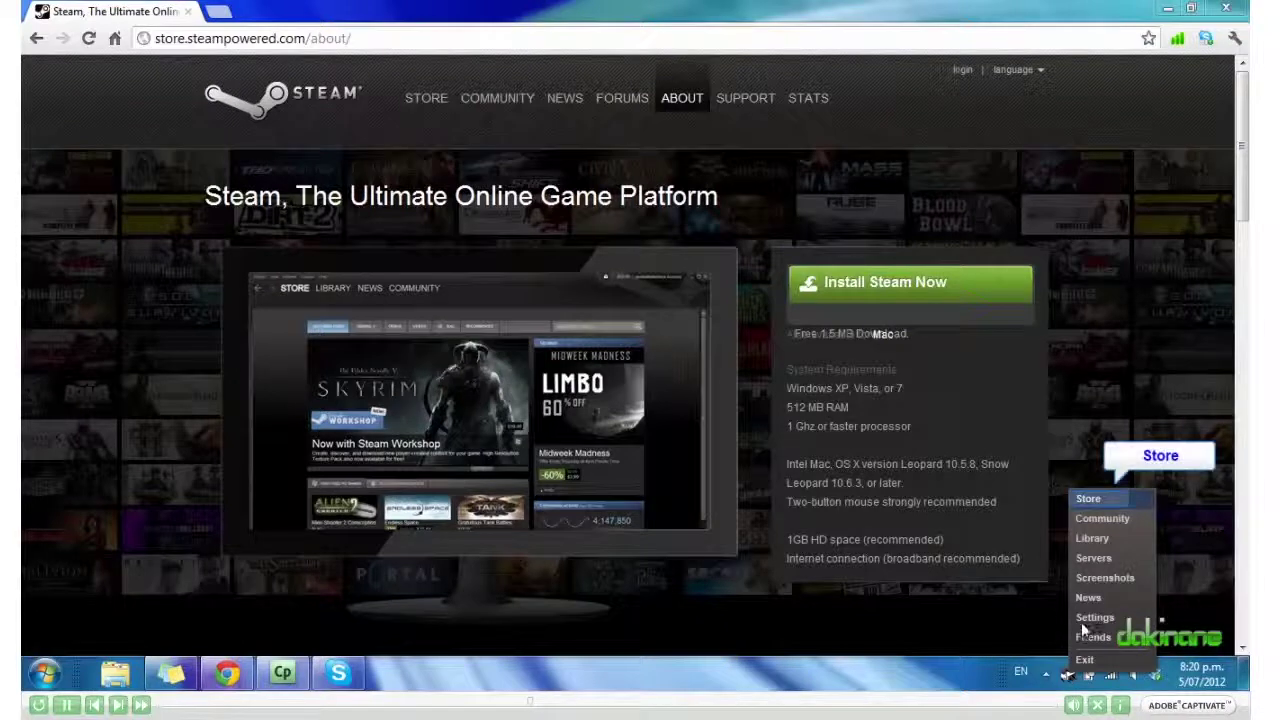
click(1086, 498)
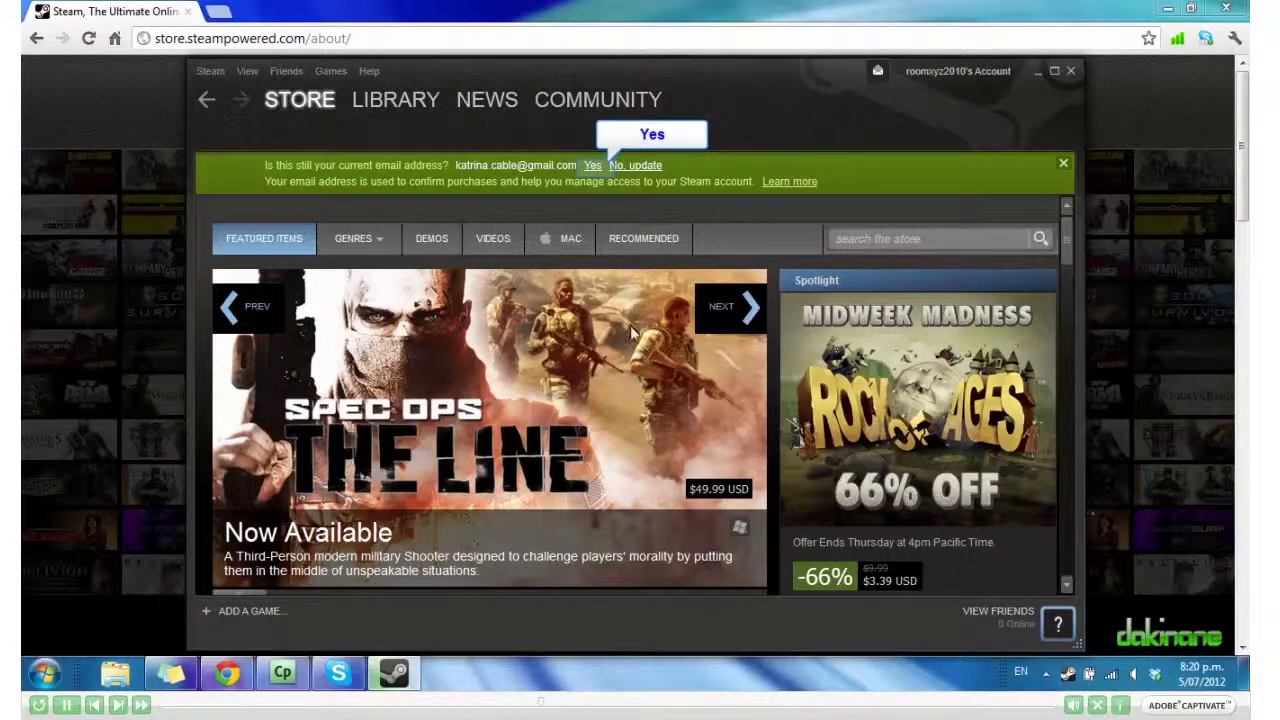
- Confirm the current e-mail address, send the verification message, and finish the Verify Email dialog
click(592, 165)
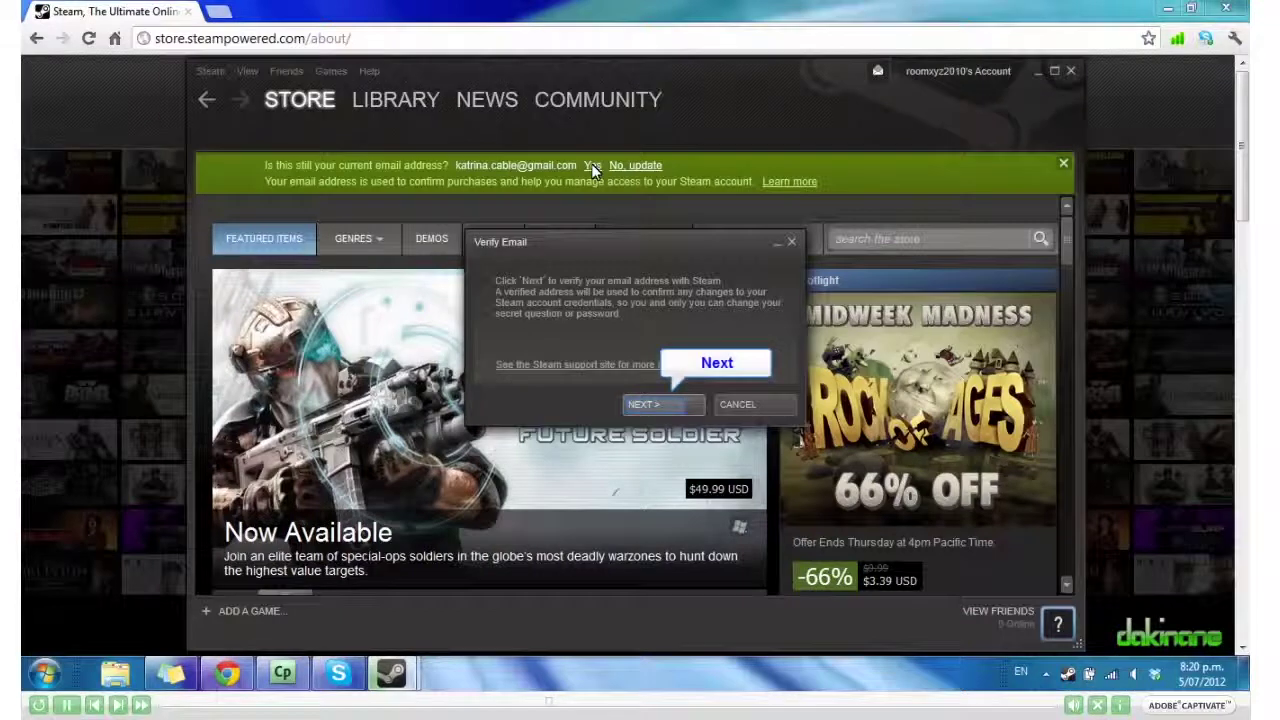
click(664, 405)
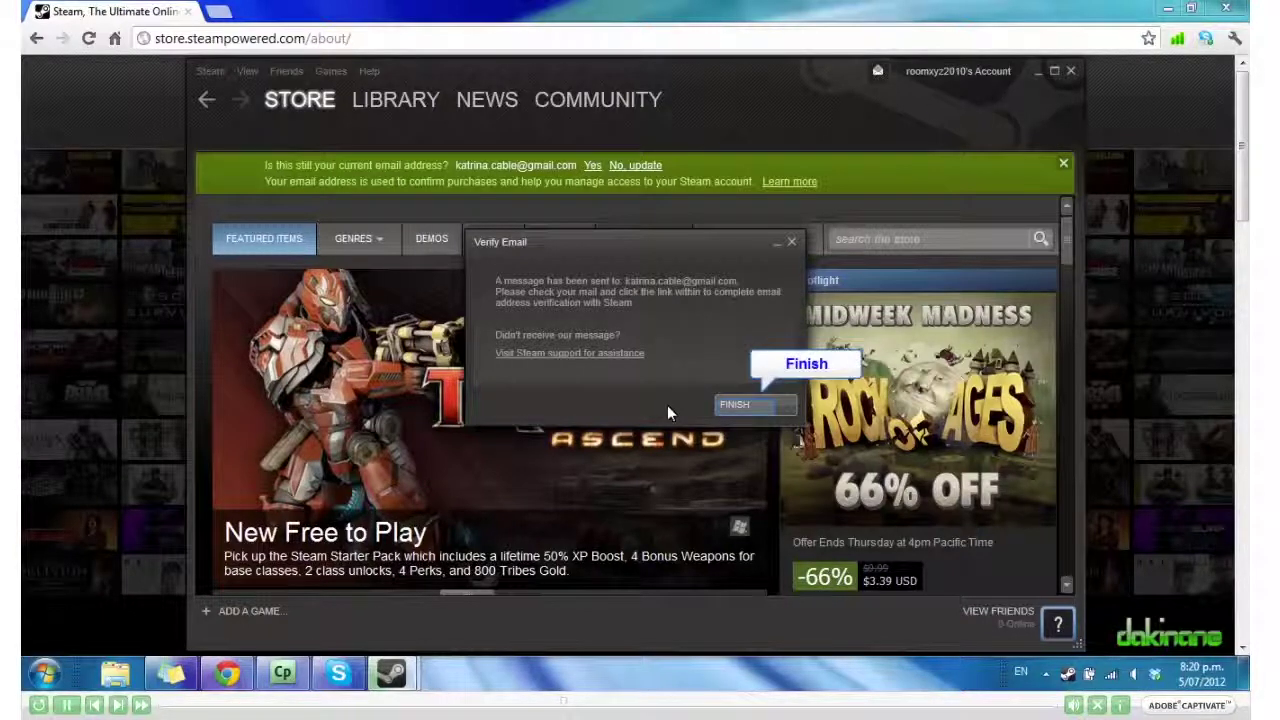
click(733, 406)
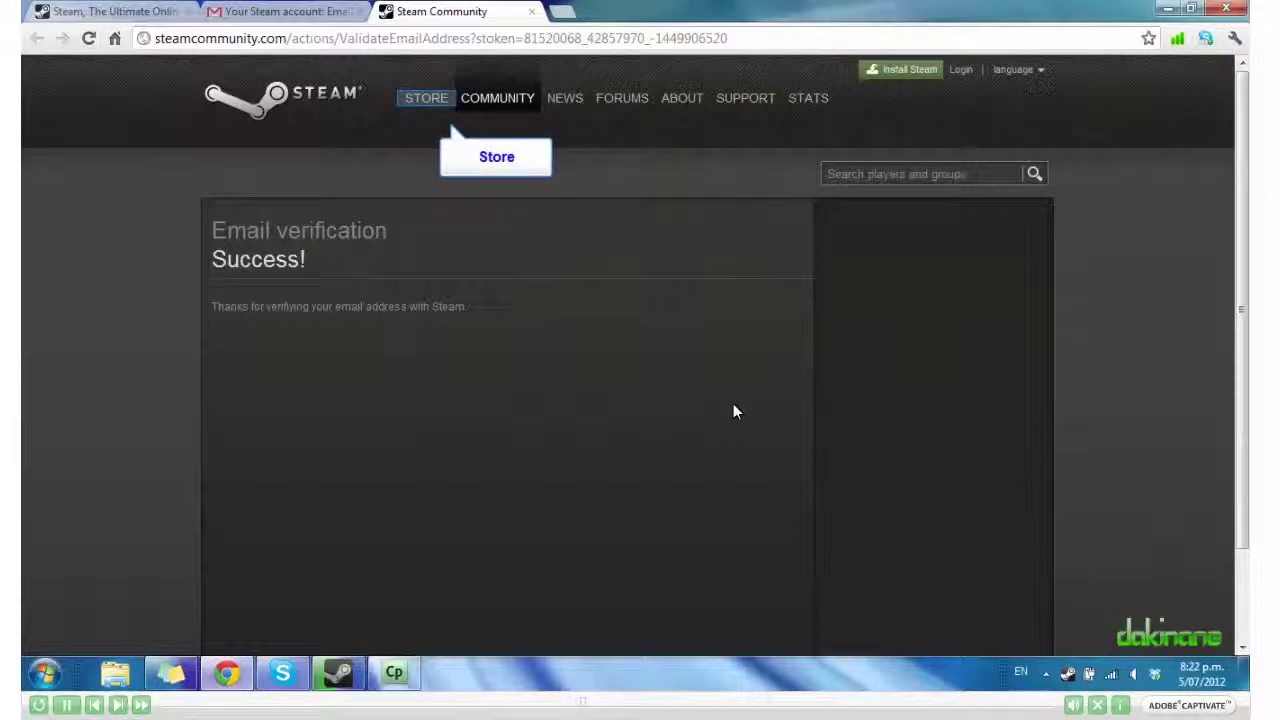
- Go to the Steam Store front page from the STORE link in the top navigation
click(425, 100)
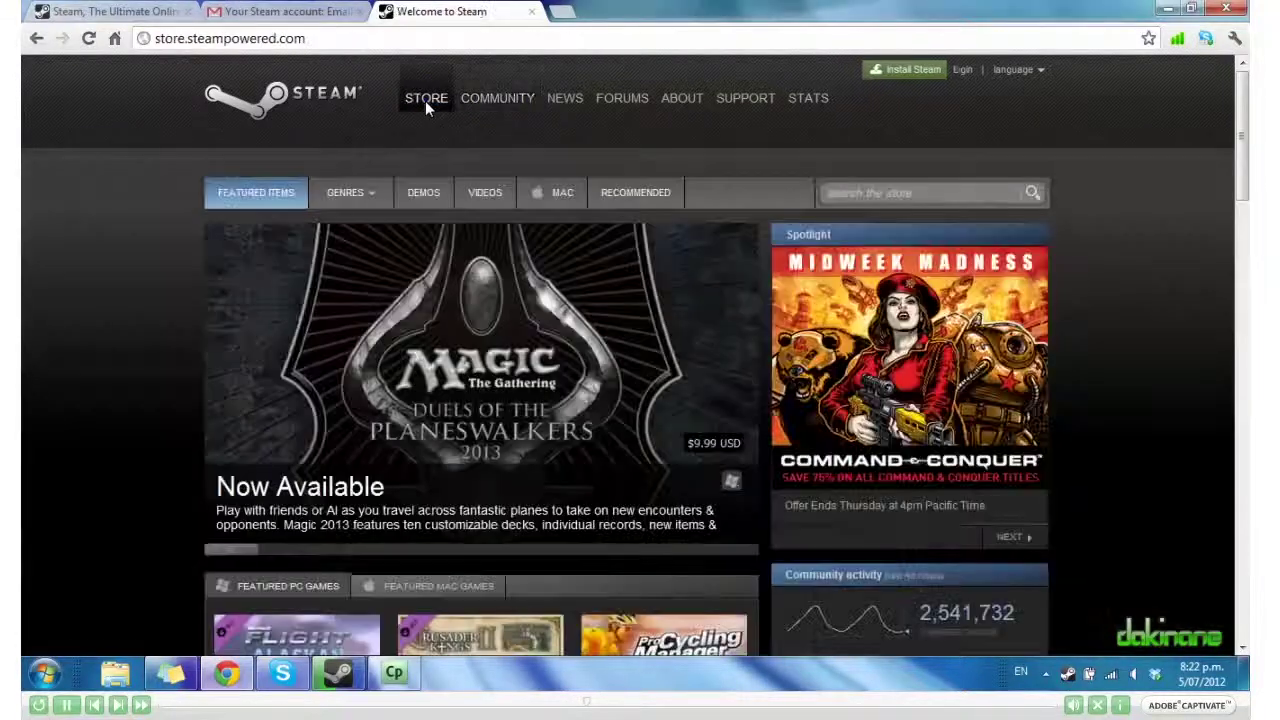